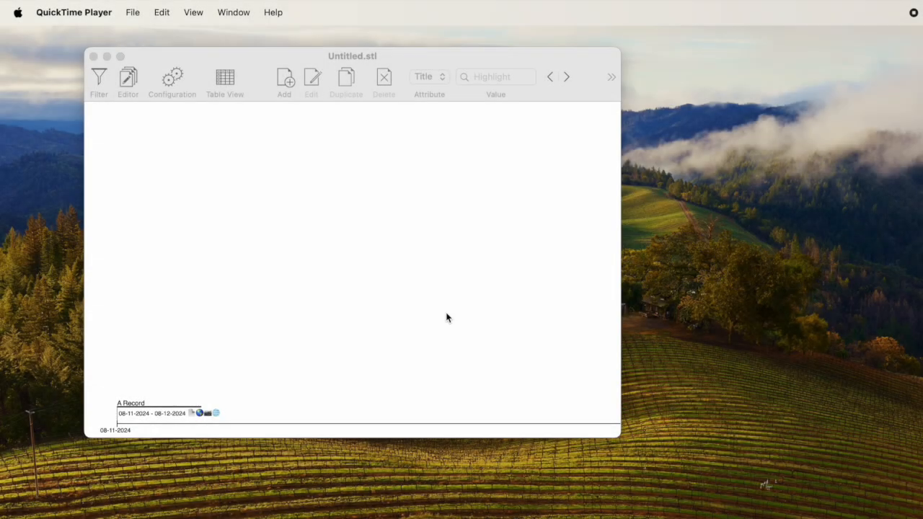
click(389, 268)
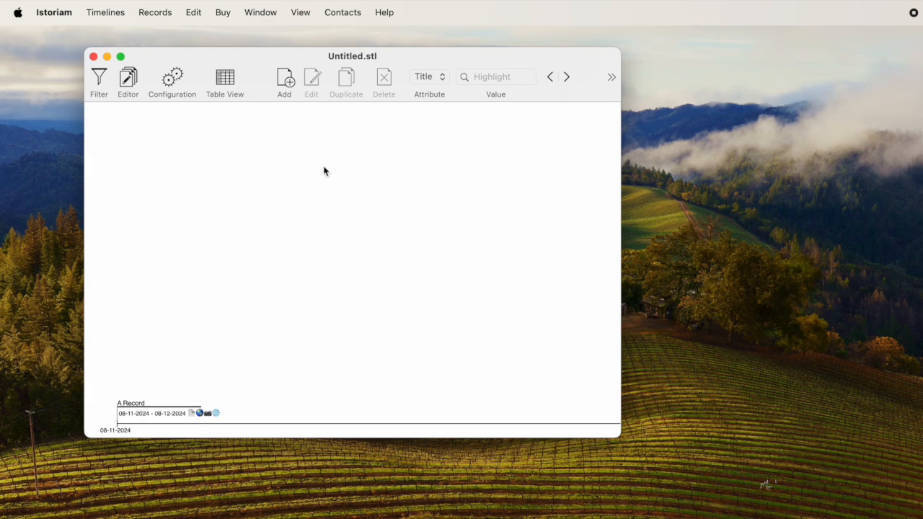
click(288, 83)
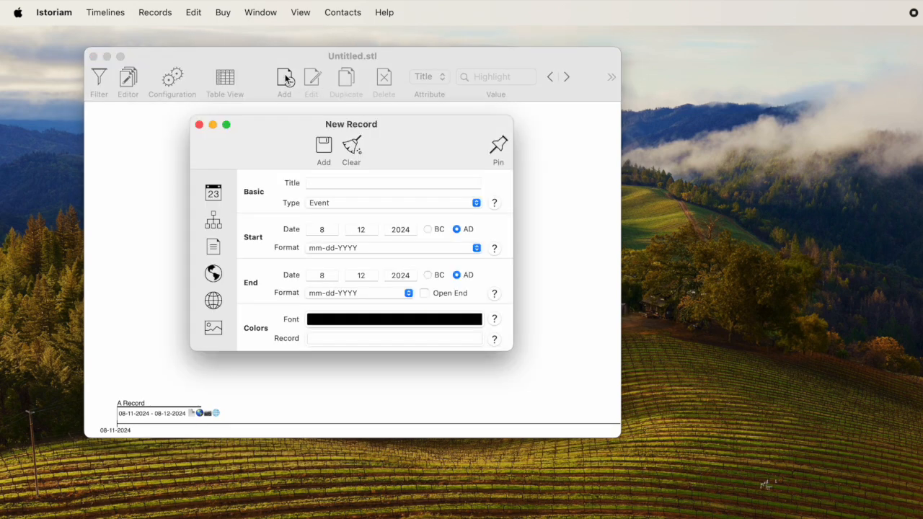
click(199, 125)
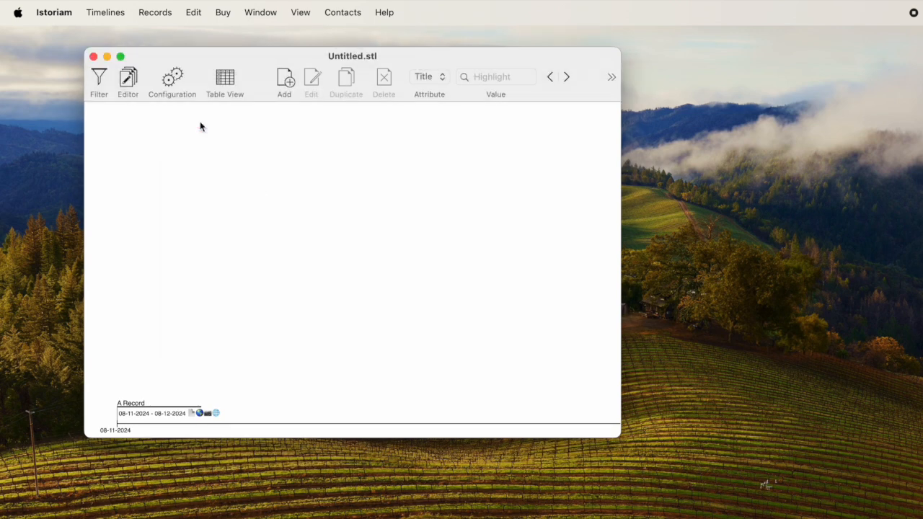
click(159, 13)
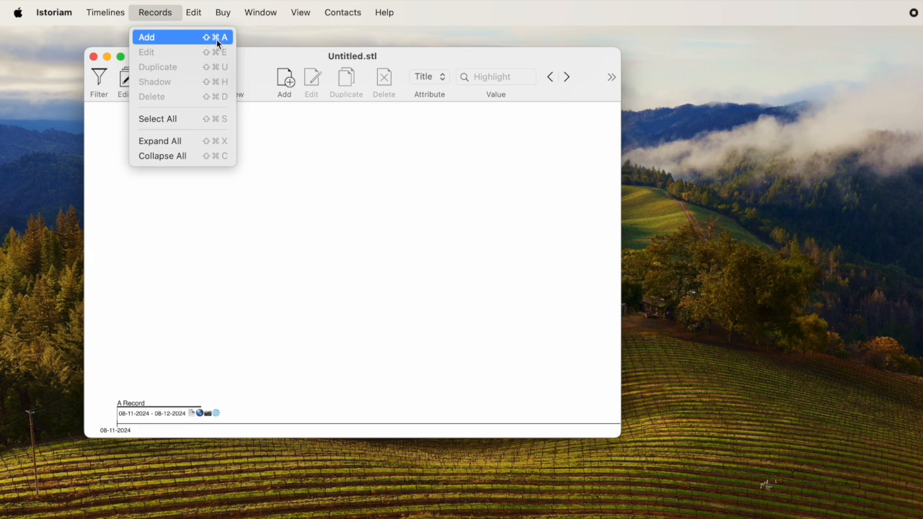
click(258, 202)
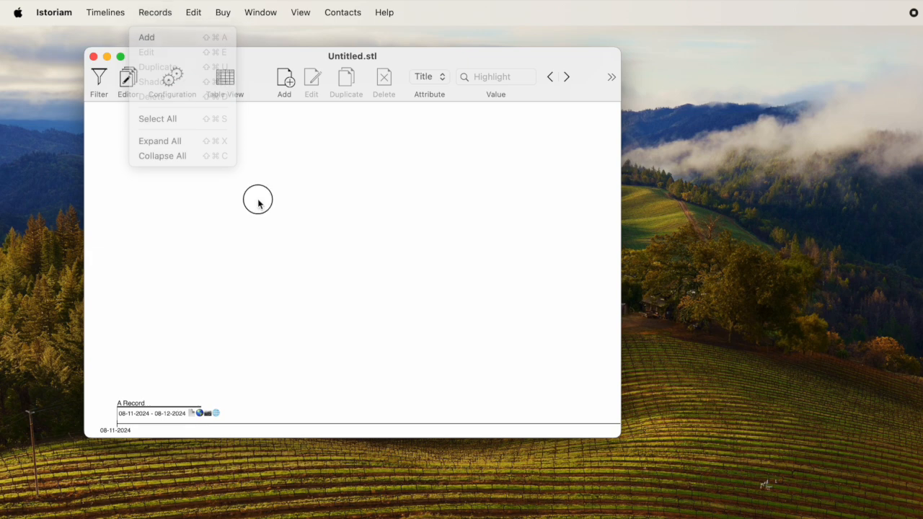
Open a blank new record form, review its main, hierarchy, description, location, URL and photo sections, and close it without adding anything
click(288, 83)
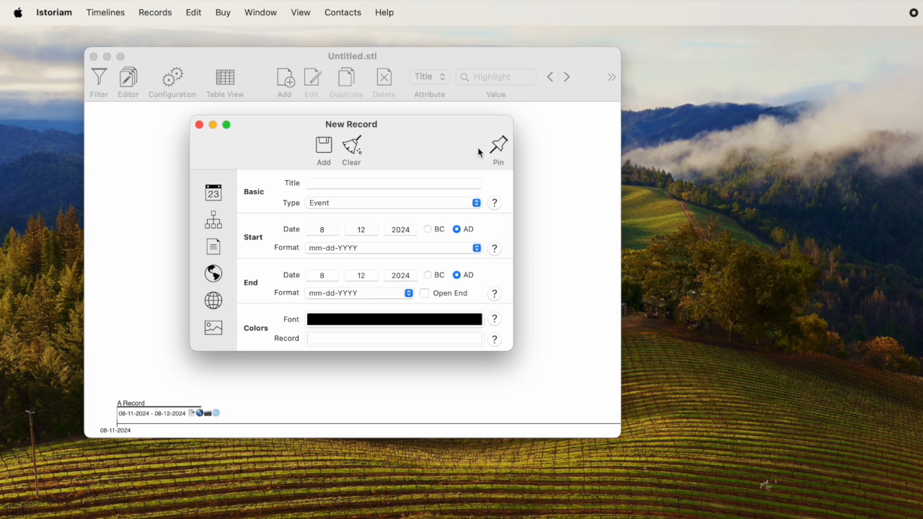
click(502, 148)
click(501, 148)
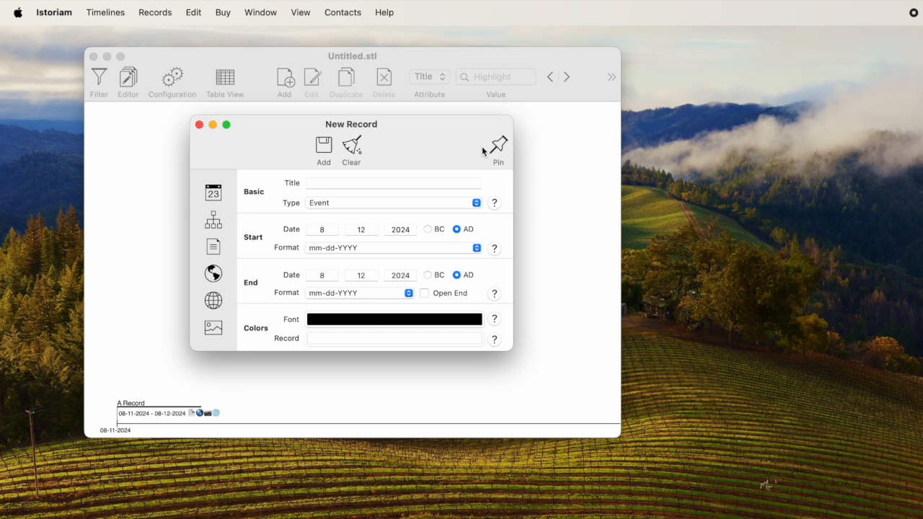
click(214, 221)
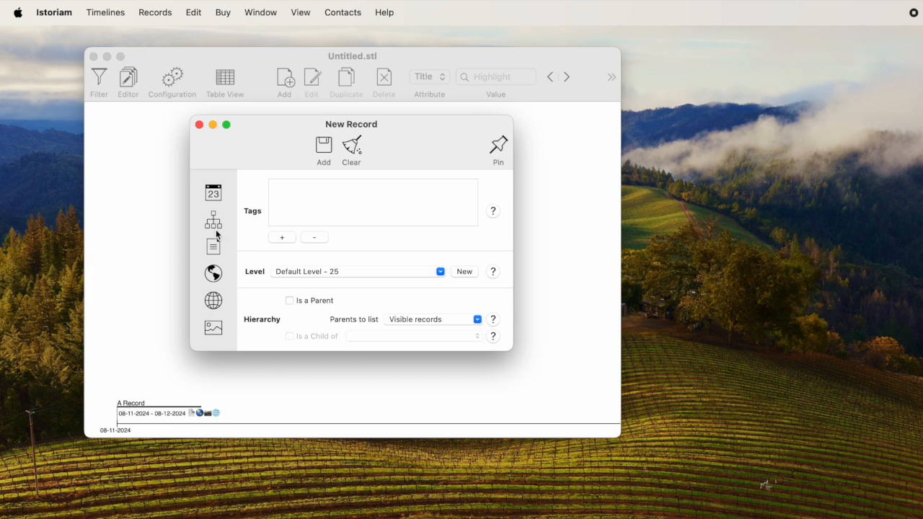
click(214, 248)
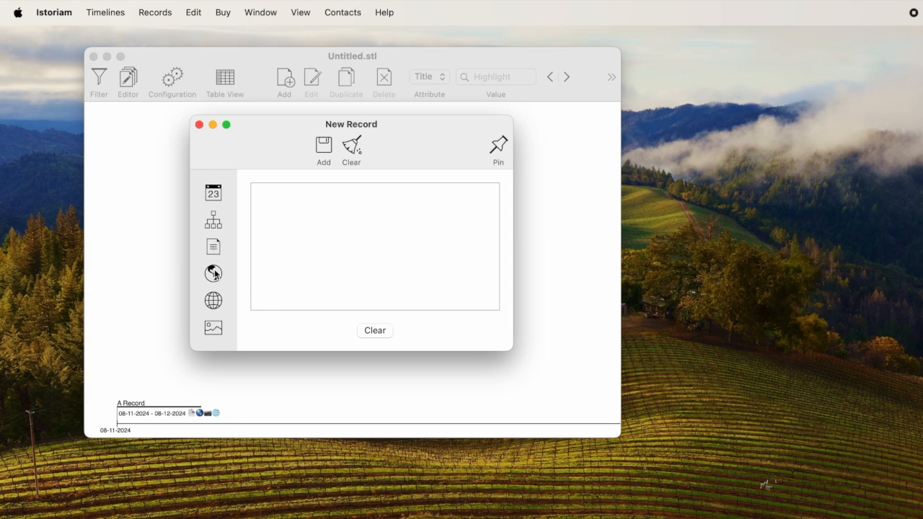
click(215, 277)
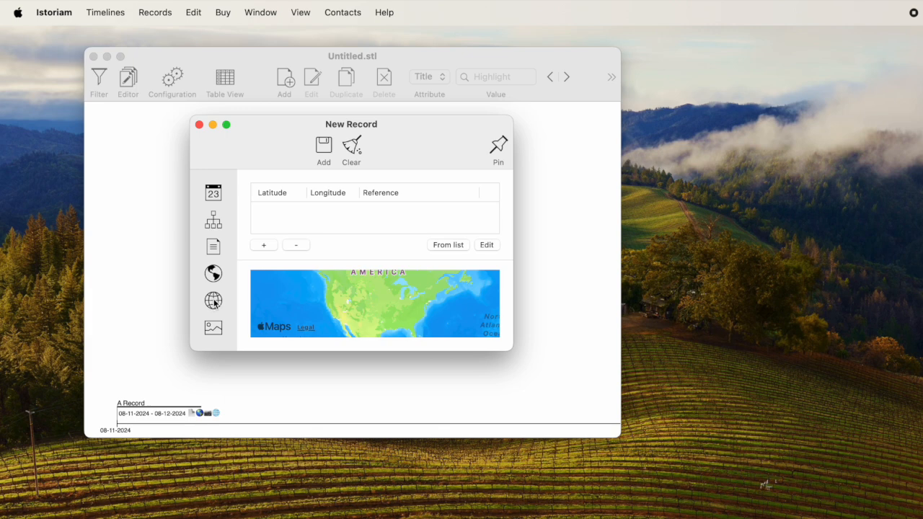
click(215, 303)
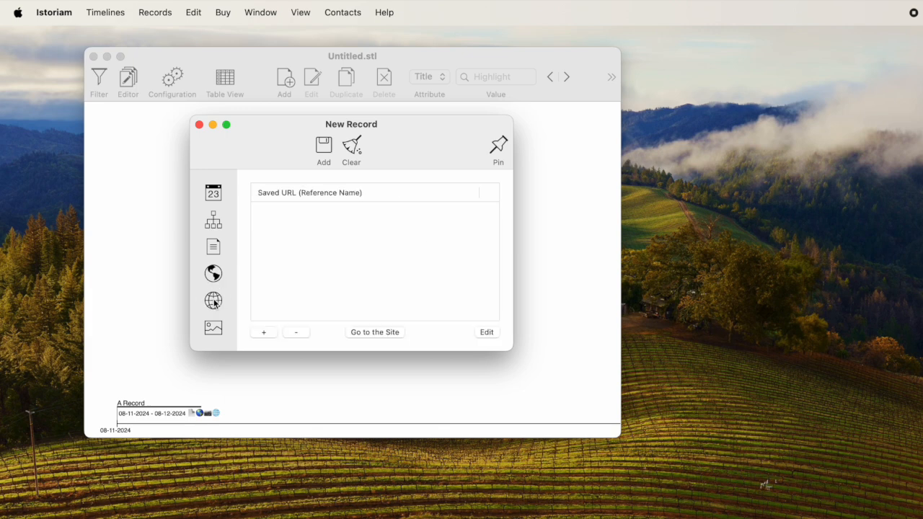
click(215, 328)
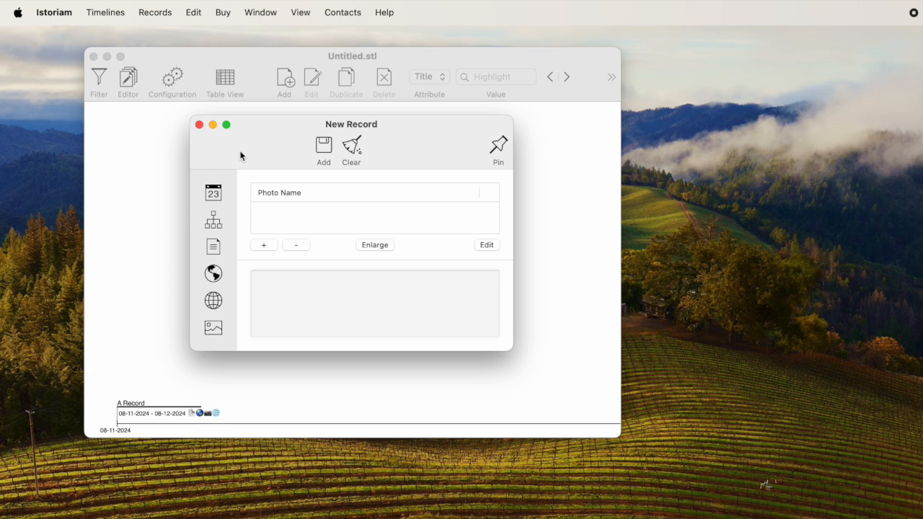
click(199, 125)
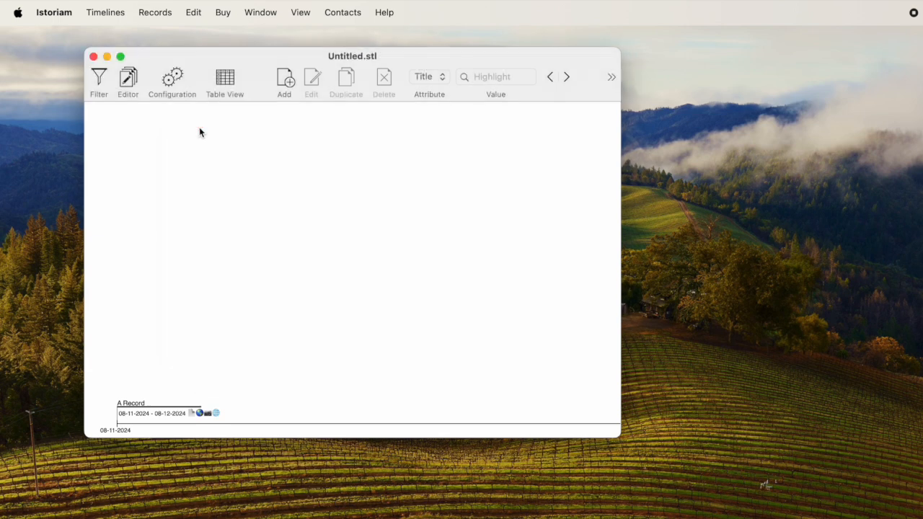
Preview the description, map location, photo and URL list attached to A Record on the timeline
click(193, 414)
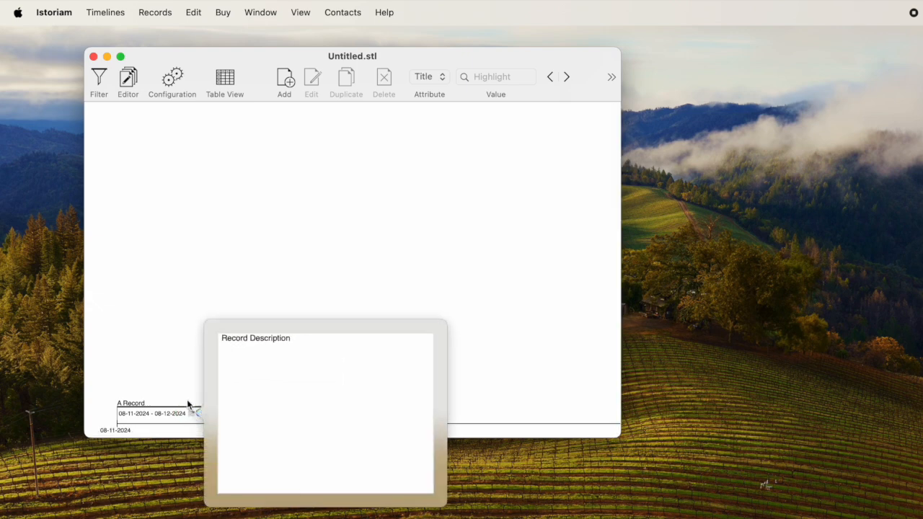
click(184, 385)
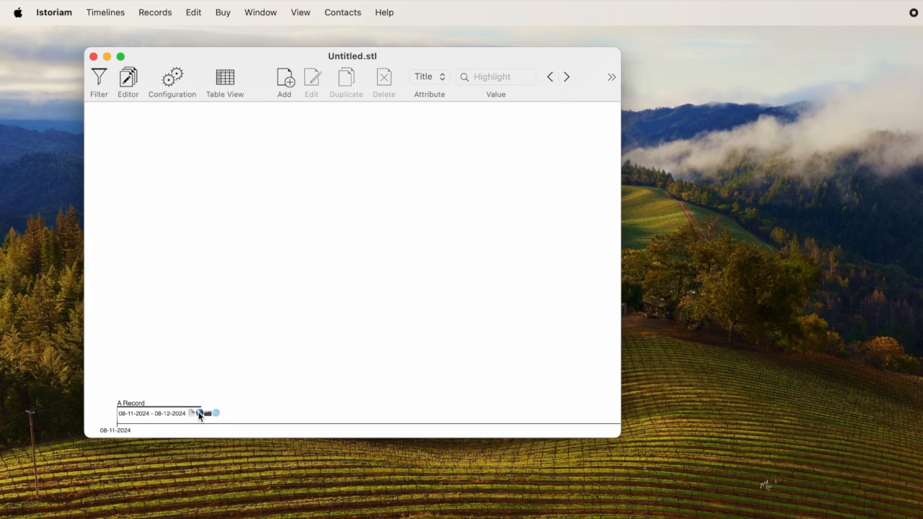
click(200, 413)
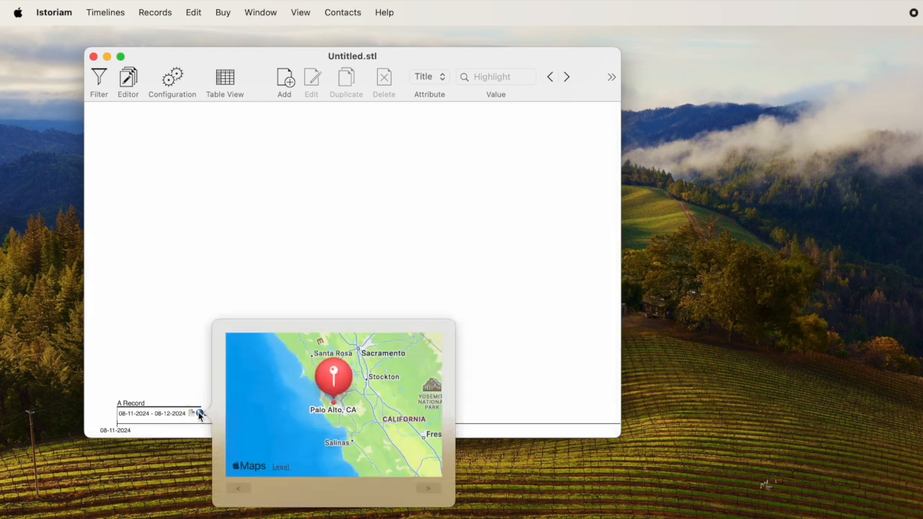
click(198, 369)
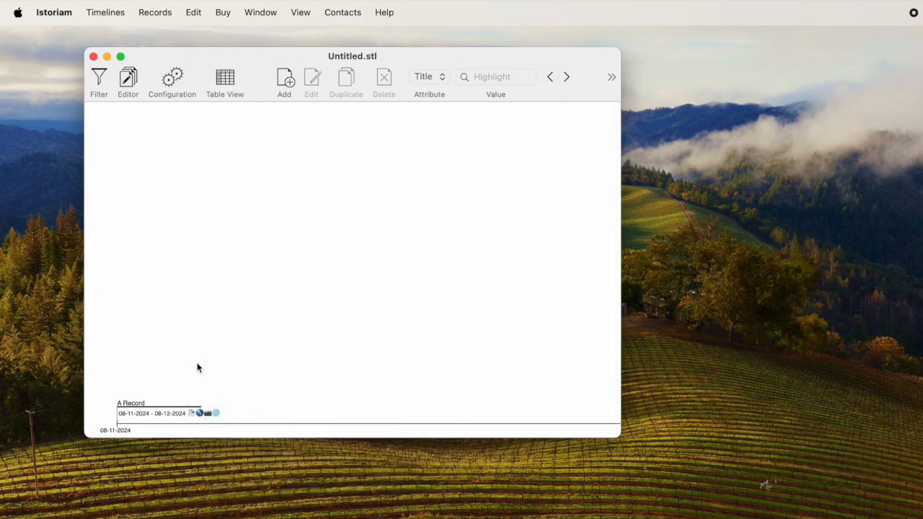
click(209, 415)
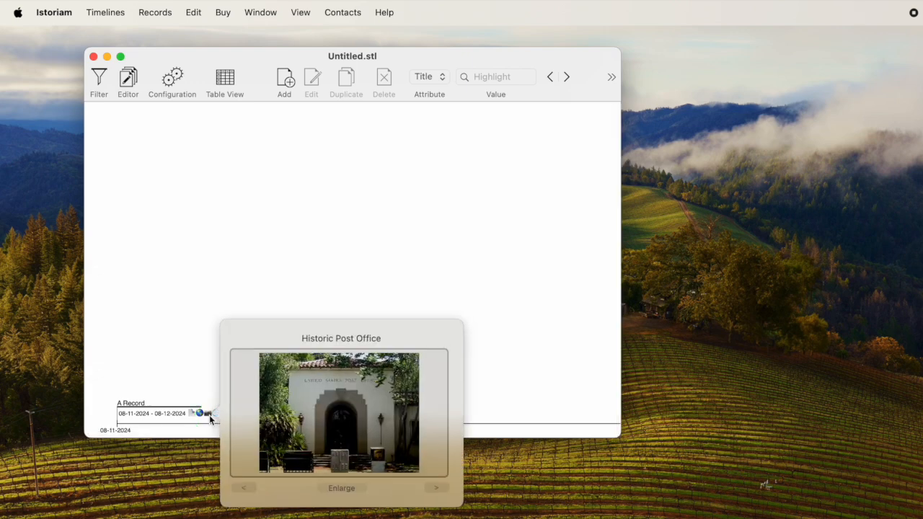
click(200, 367)
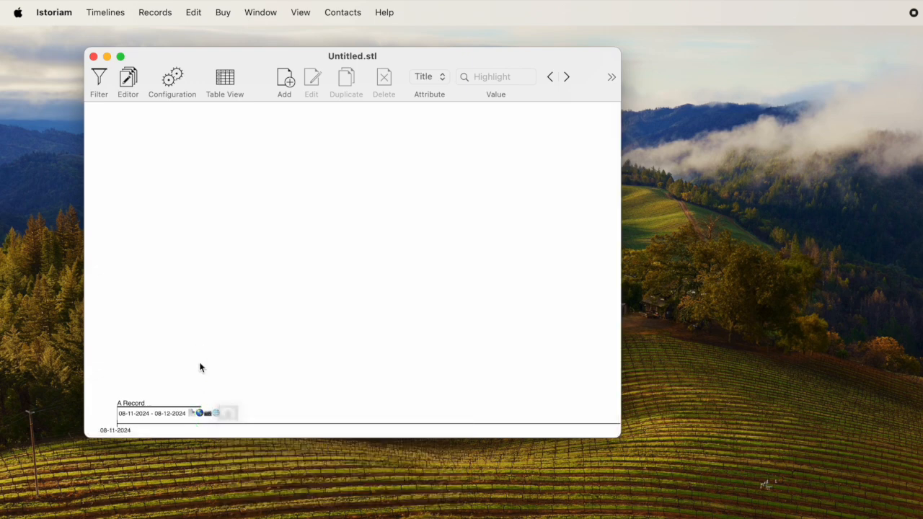
click(216, 413)
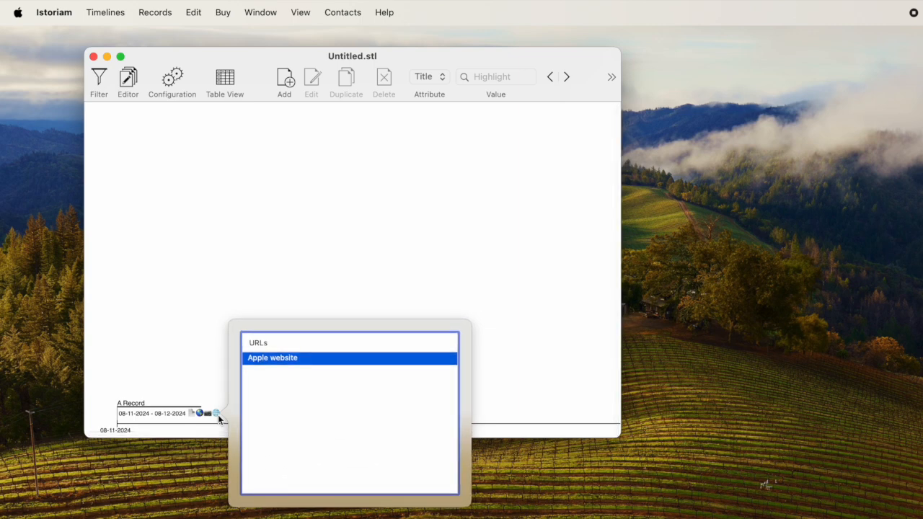
click(203, 357)
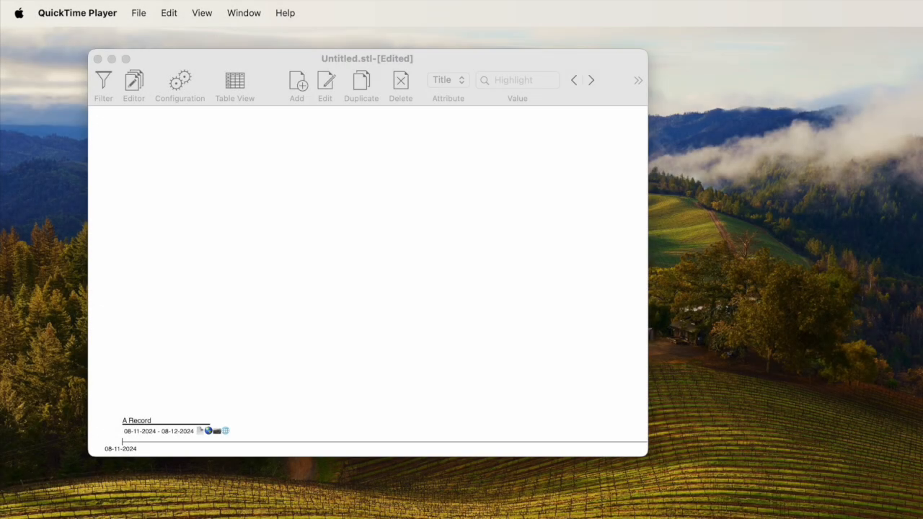
Open A Record for editing, append "Edited" to its title, and save the record
click(310, 371)
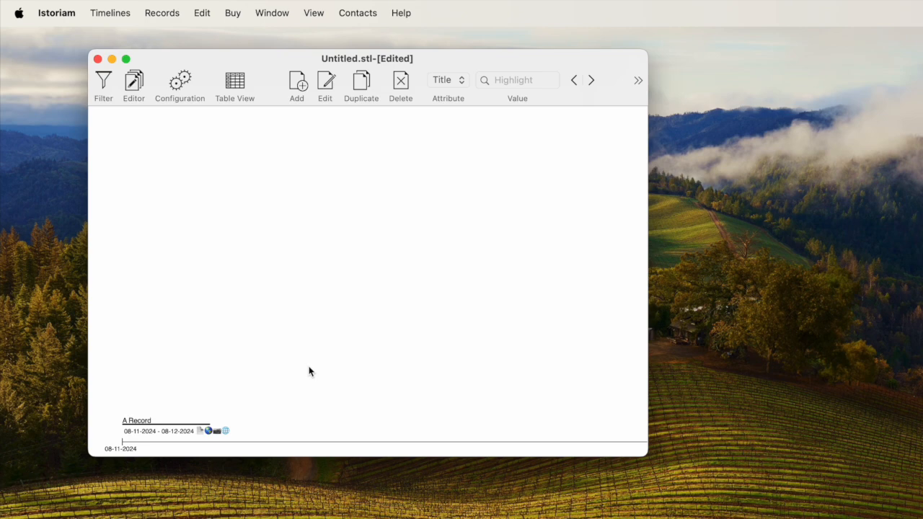
click(141, 425)
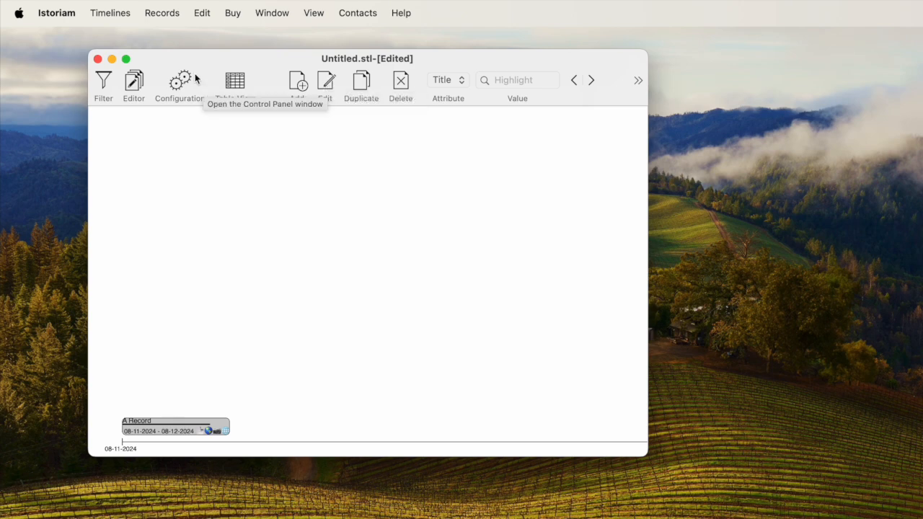
click(164, 15)
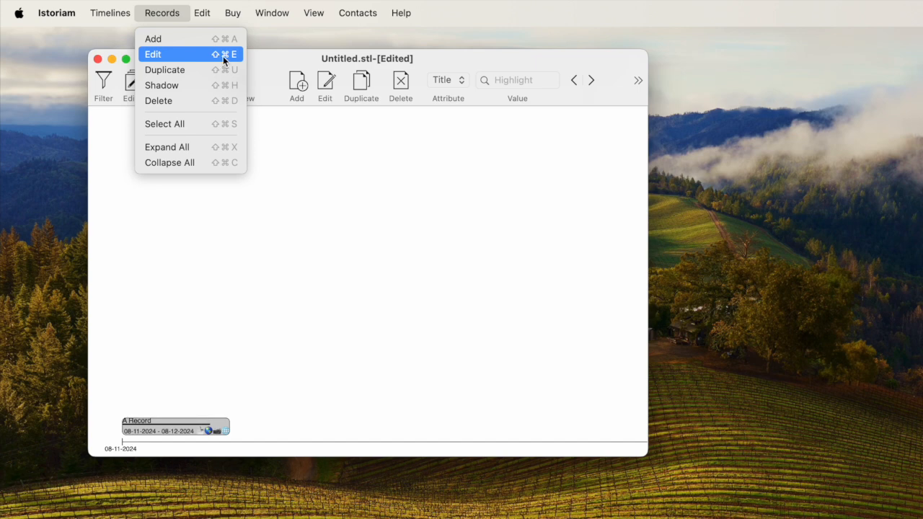
click(202, 242)
right_click(150, 419)
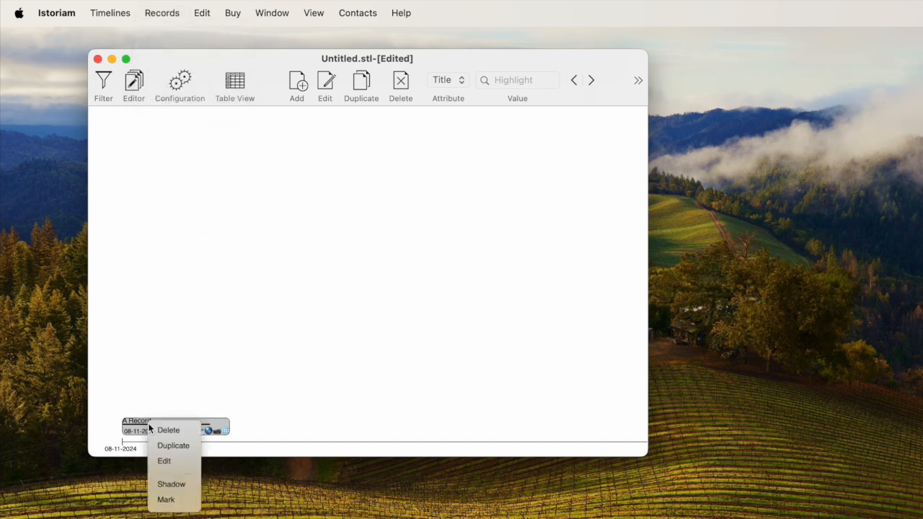
click(163, 462)
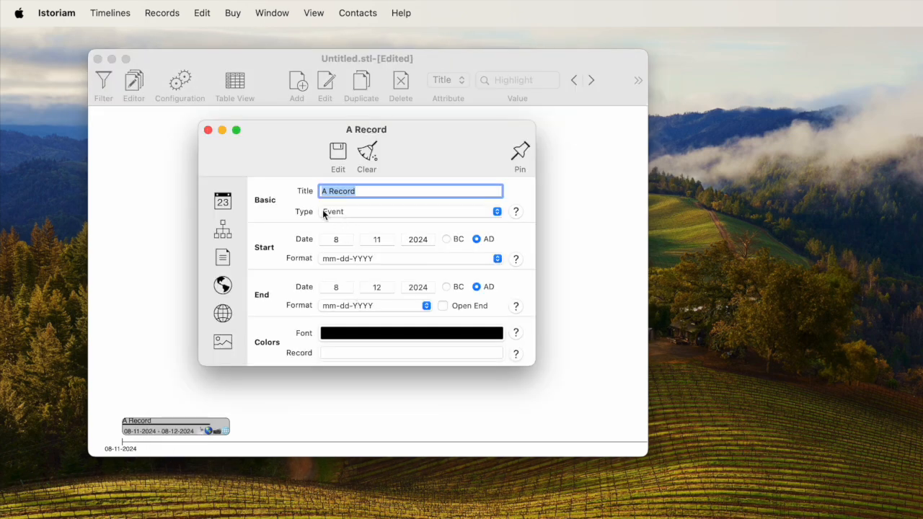
click(400, 193)
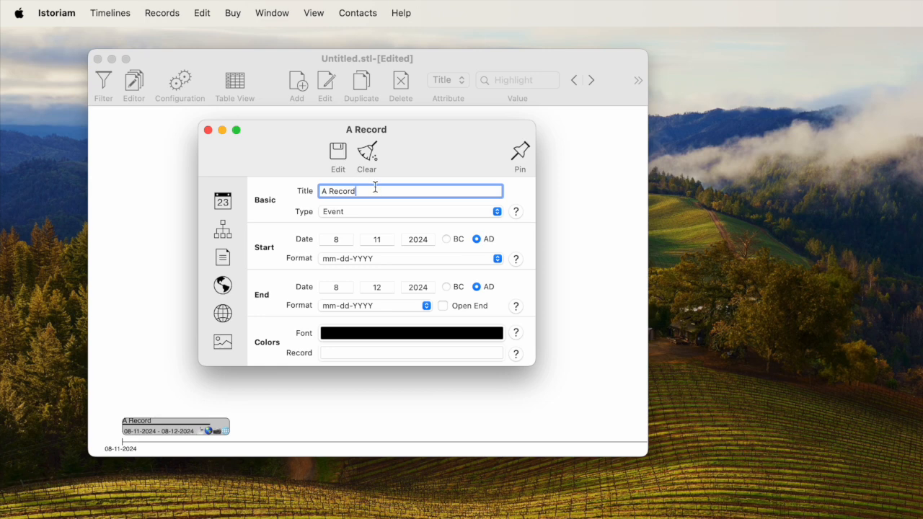
text(Edited)
click(338, 156)
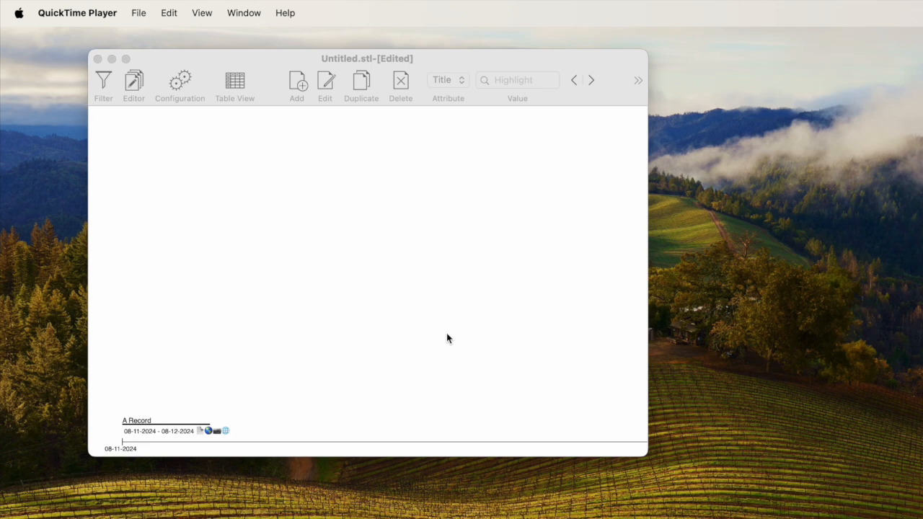
Duplicate A Record on the timeline
click(447, 334)
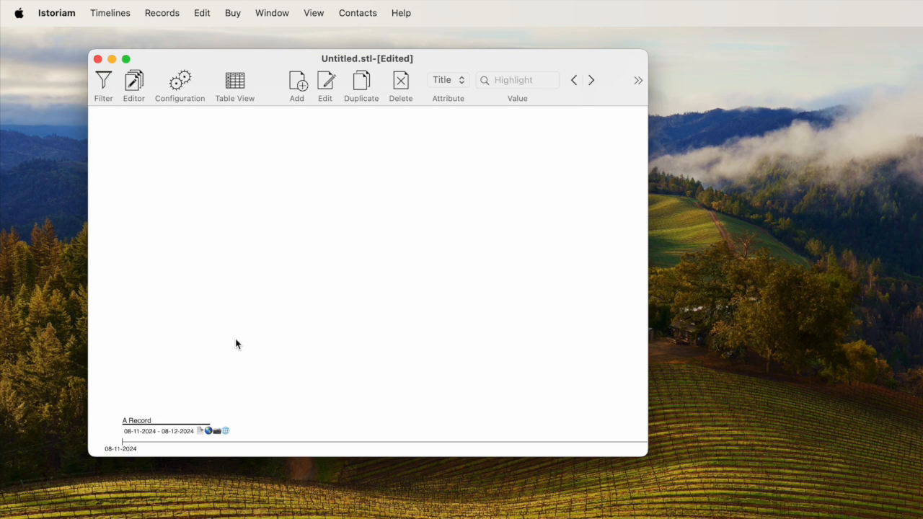
click(137, 430)
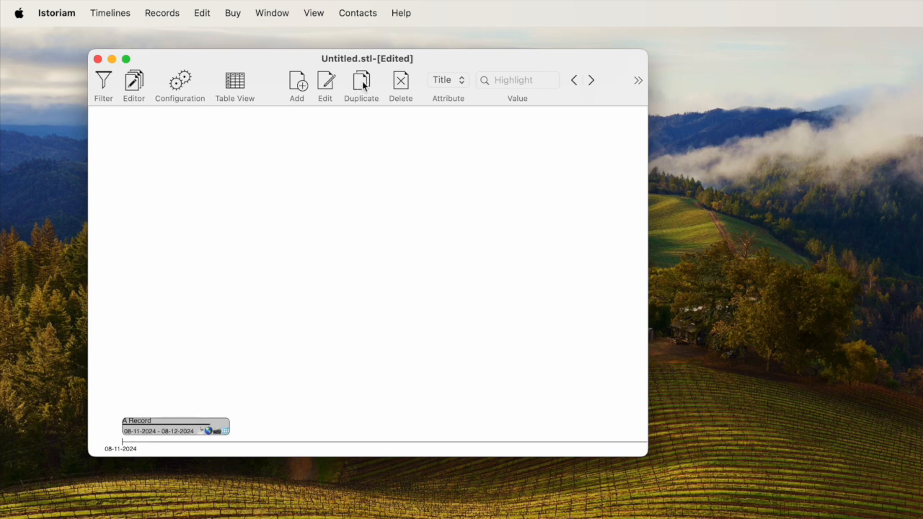
click(170, 14)
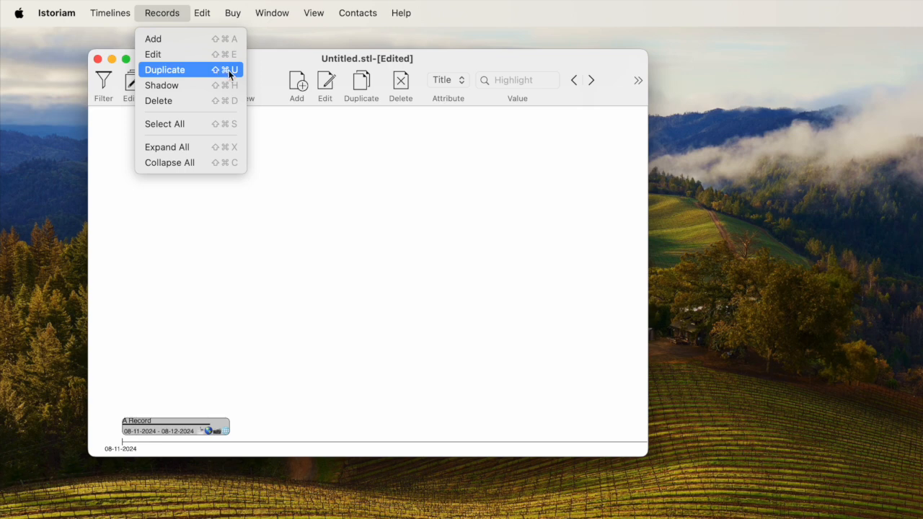
click(220, 223)
right_click(153, 432)
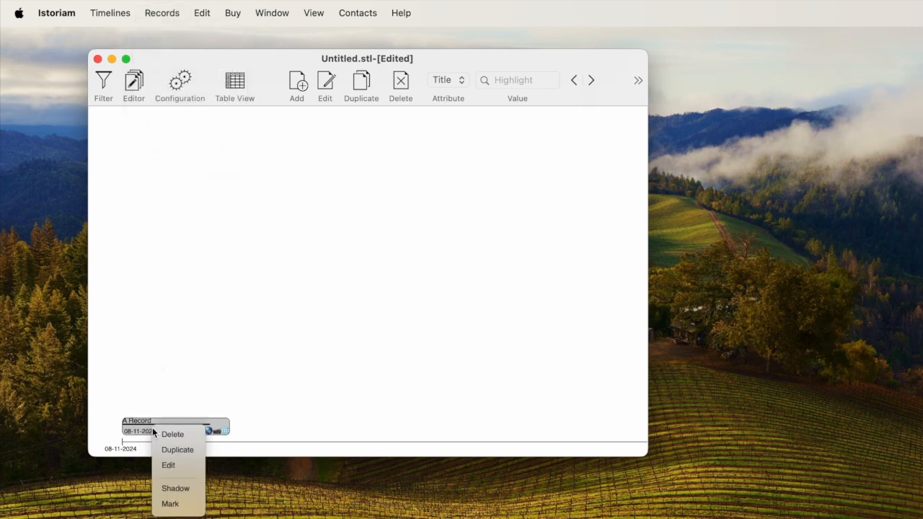
click(166, 449)
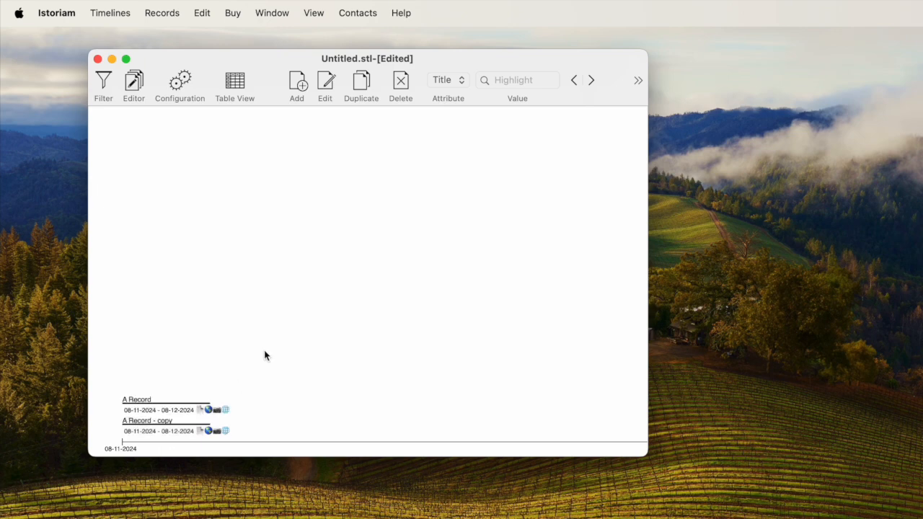
Select both A Record and its copy on the timeline and duplicate them together
click(157, 431)
shift+click(144, 408)
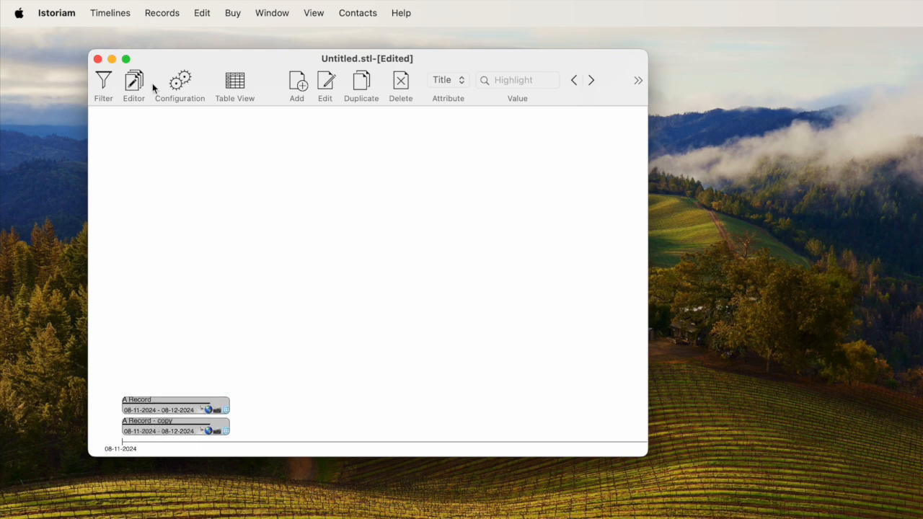
click(360, 85)
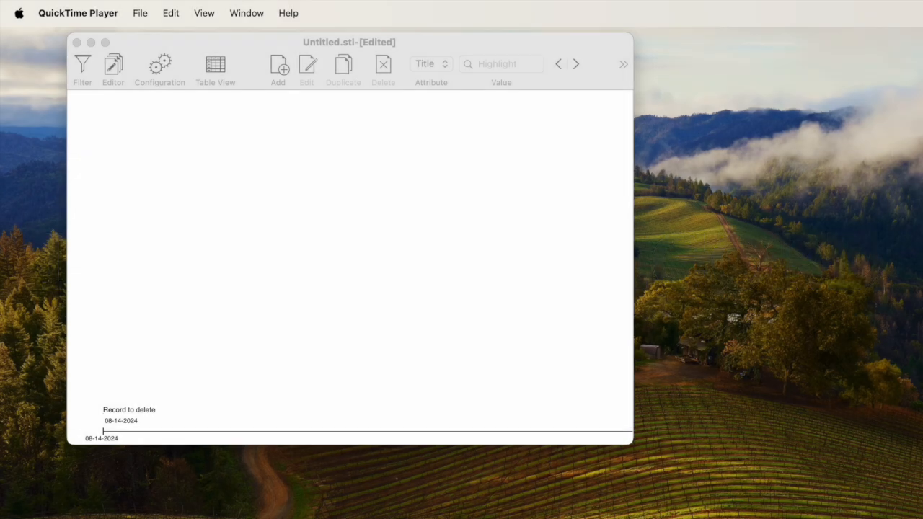
Select the record titled Record to delete on the timeline and examine the ways to delete it
click(408, 261)
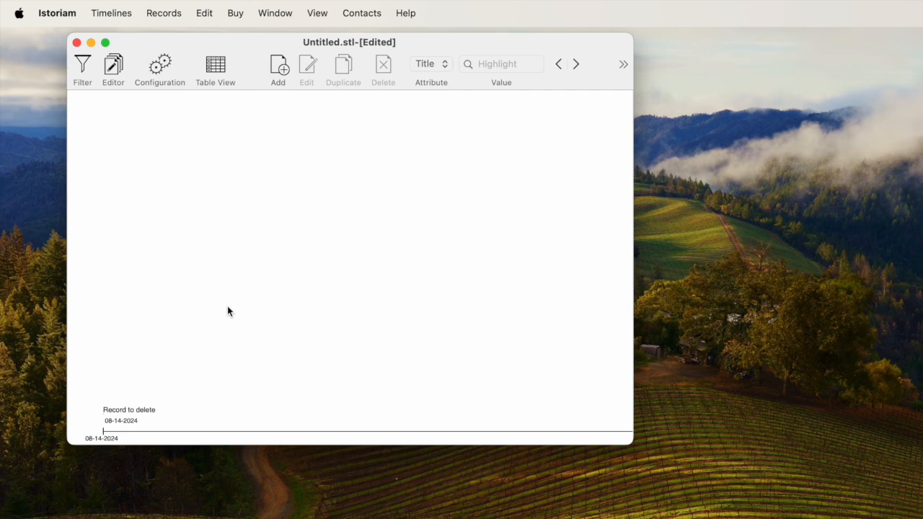
click(127, 416)
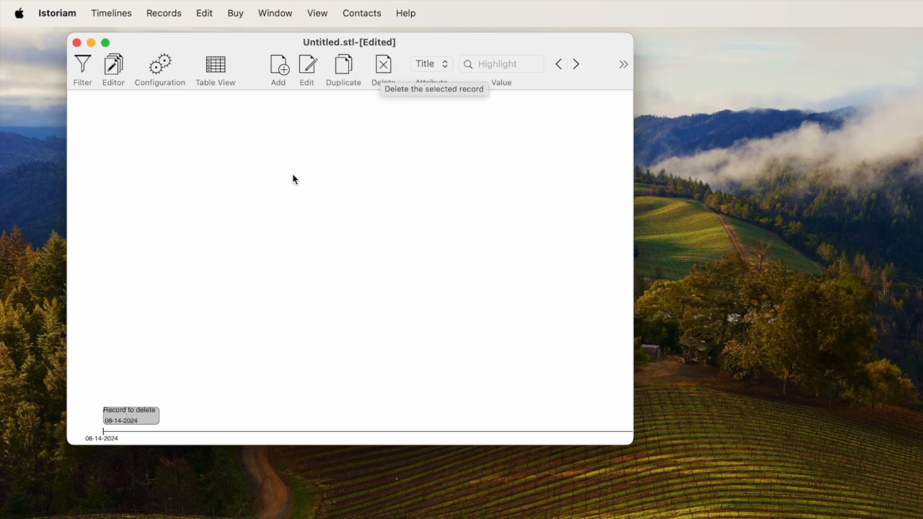
click(165, 16)
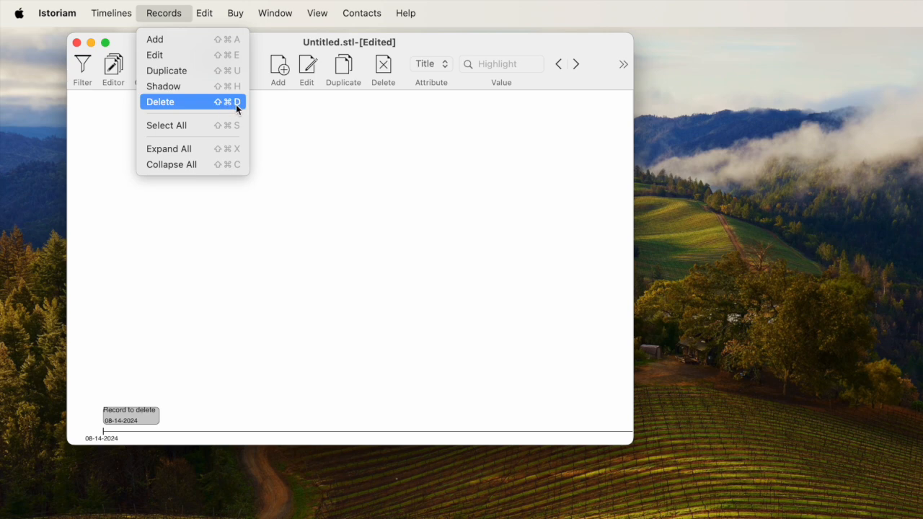
click(308, 206)
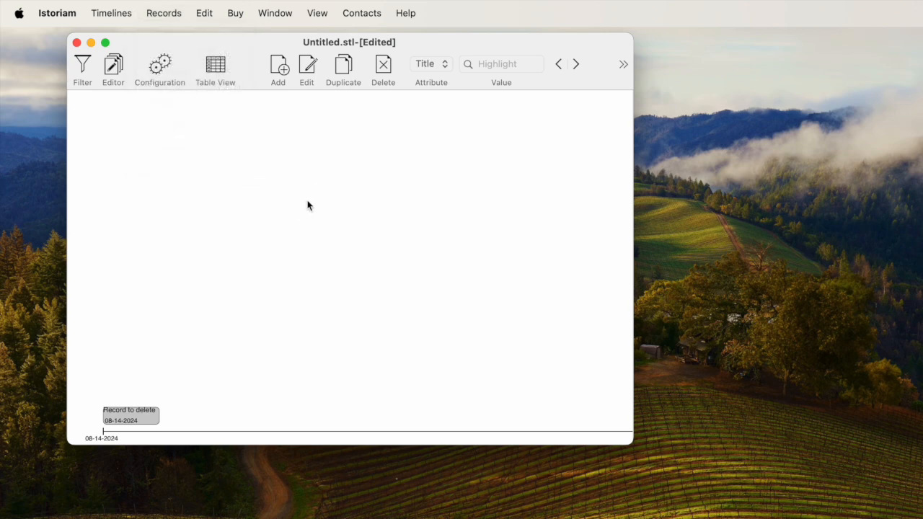
right_click(135, 417)
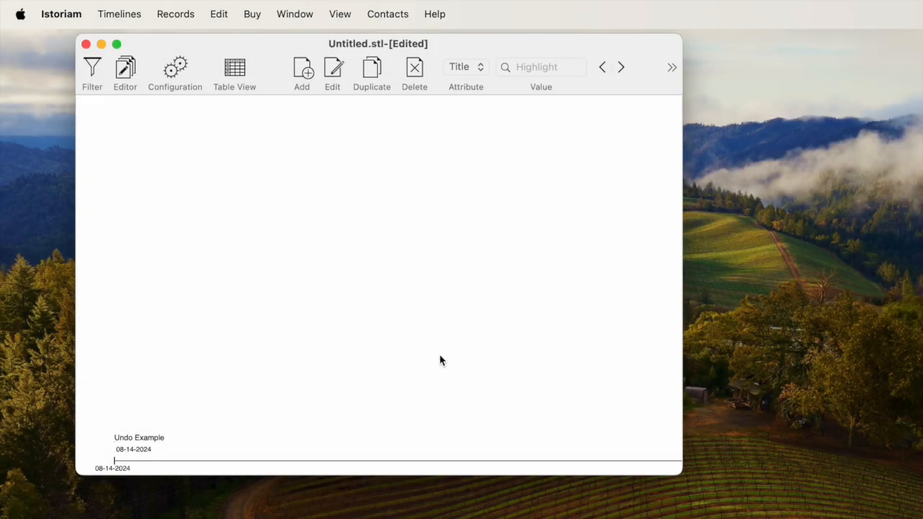
Duplicate the Undo Example record on the timeline and delete both the original and its copy
click(144, 445)
click(372, 69)
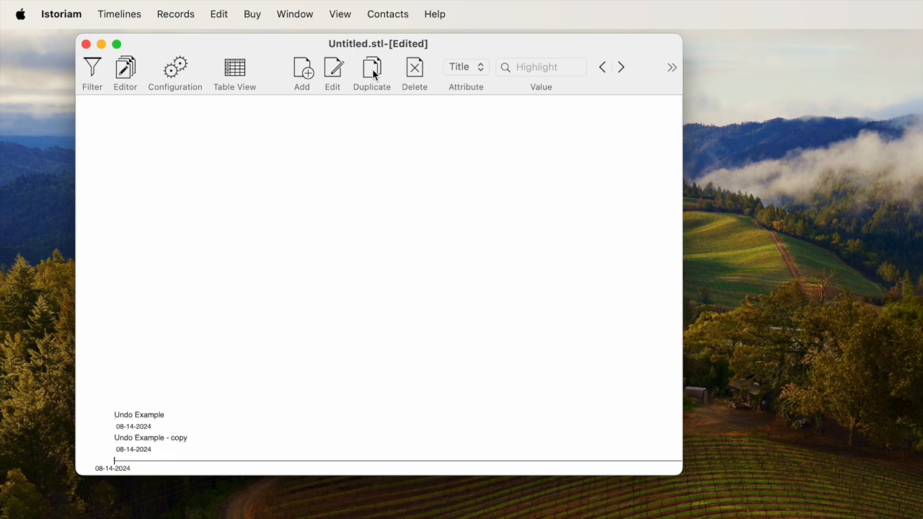
click(136, 427)
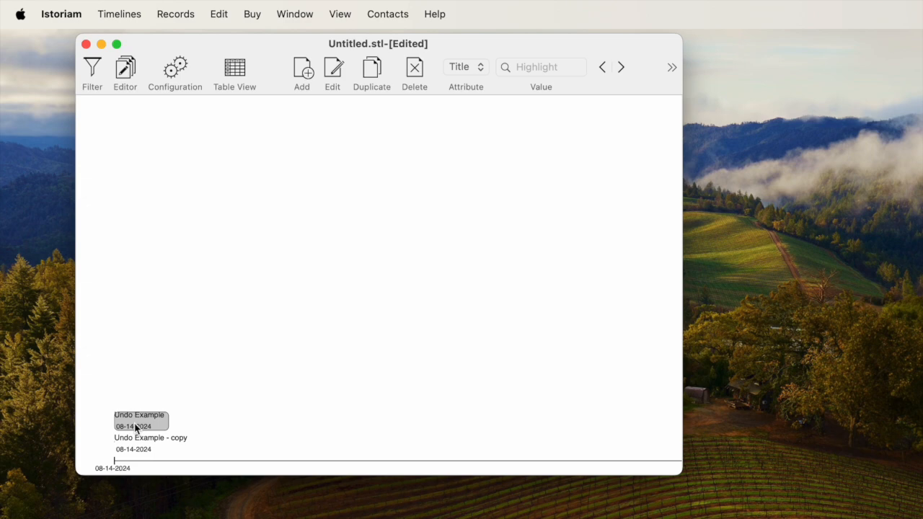
click(416, 70)
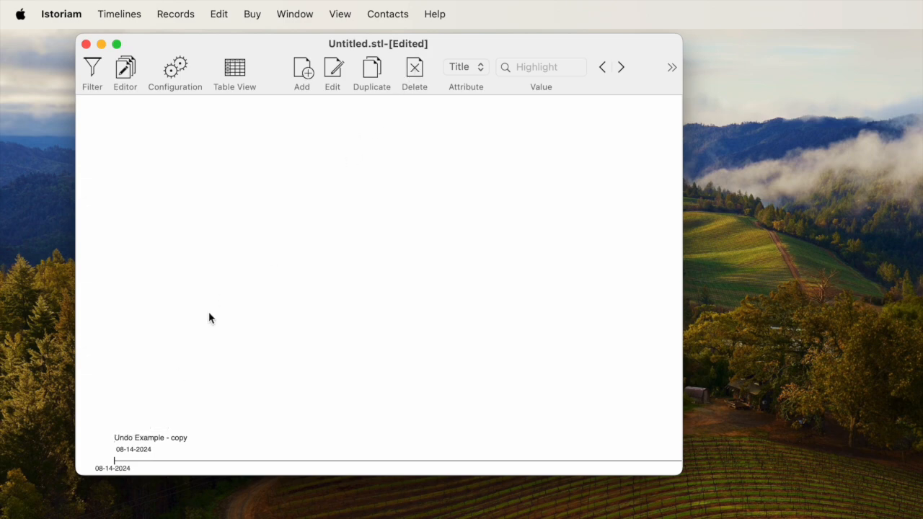
click(155, 442)
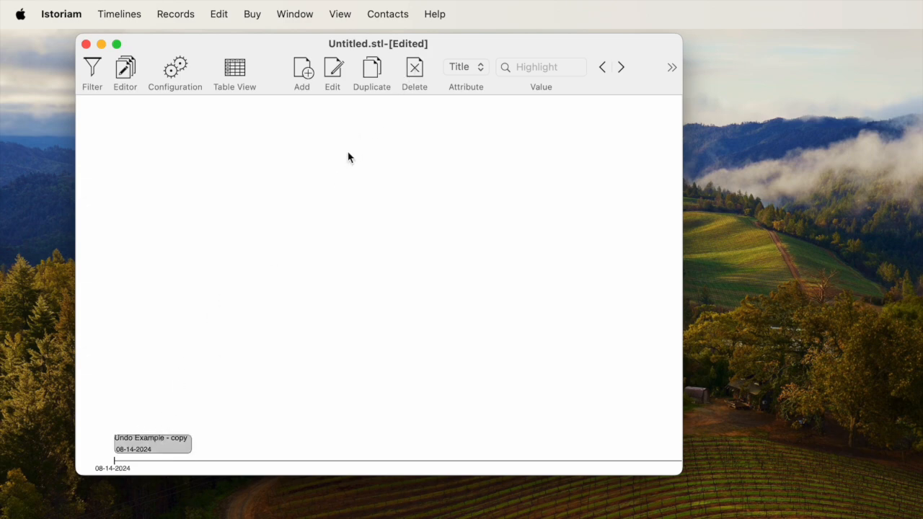
click(410, 76)
Undo the last three database changes, covering both deletions and the duplication of the Undo Example record
click(219, 15)
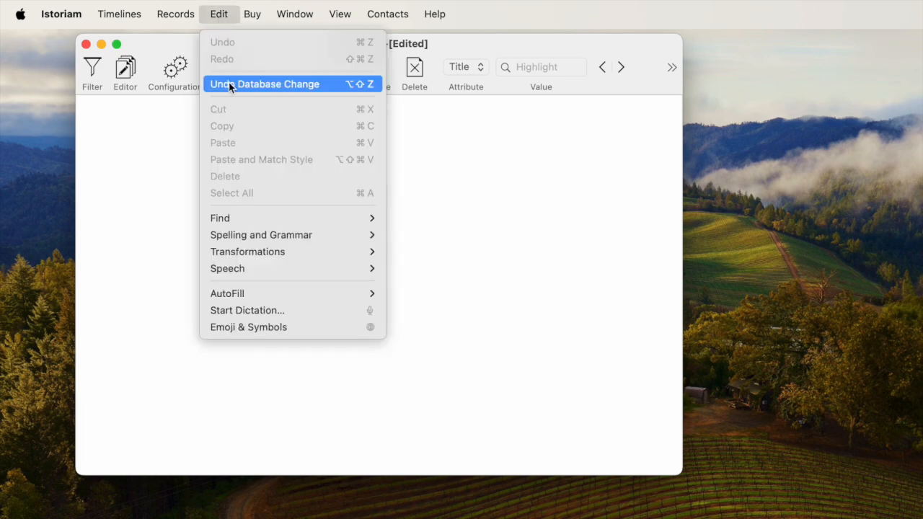
click(228, 84)
click(220, 15)
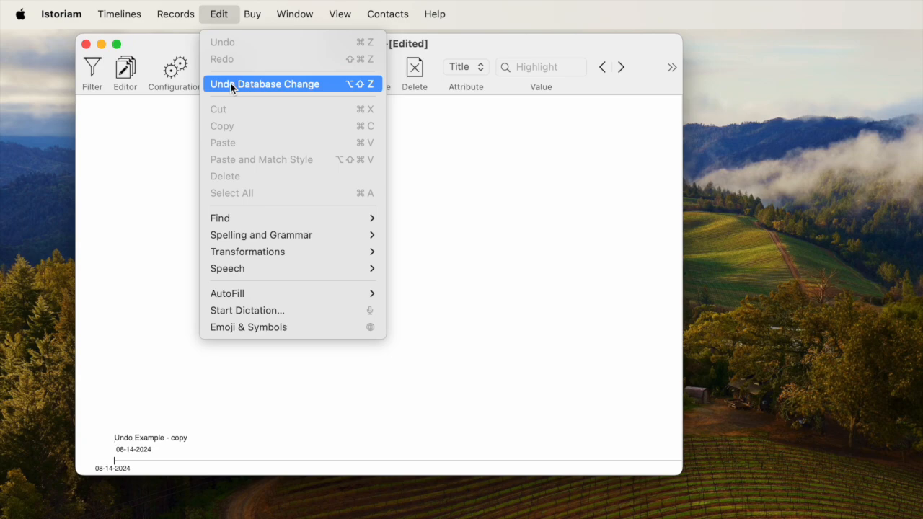
click(230, 82)
click(221, 14)
click(231, 83)
click(233, 209)
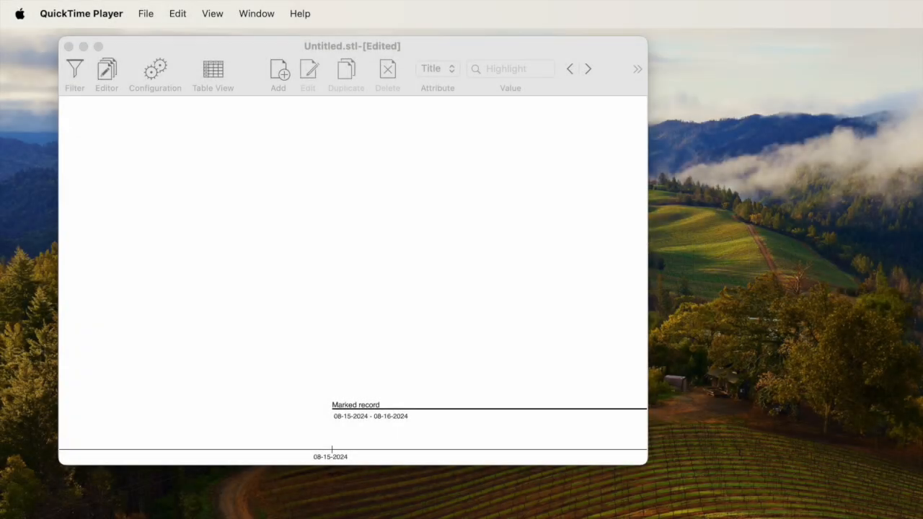
Mark the record titled Marked record on the timeline and check that its options include Unmark
click(431, 352)
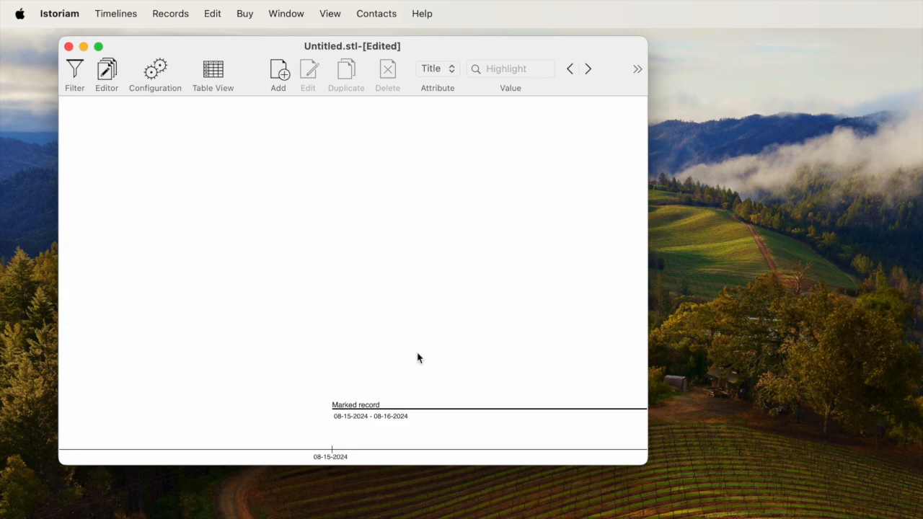
right_click(362, 404)
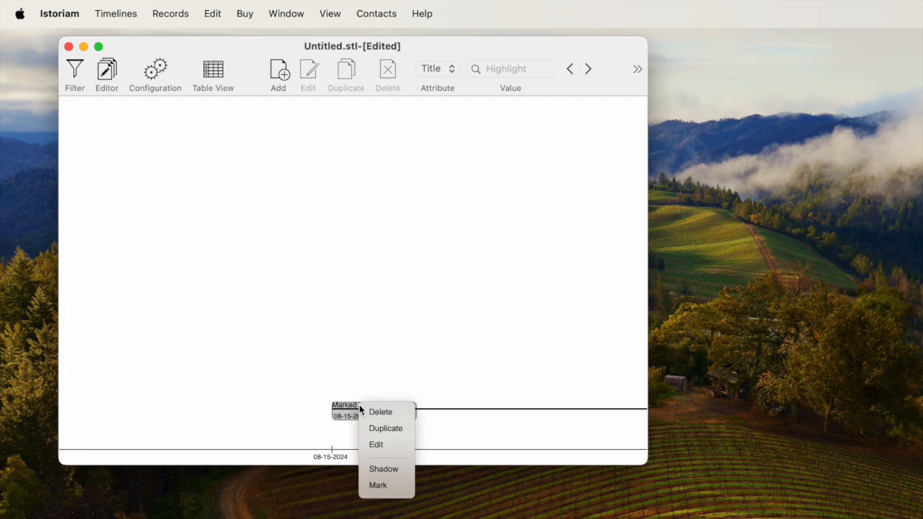
click(377, 487)
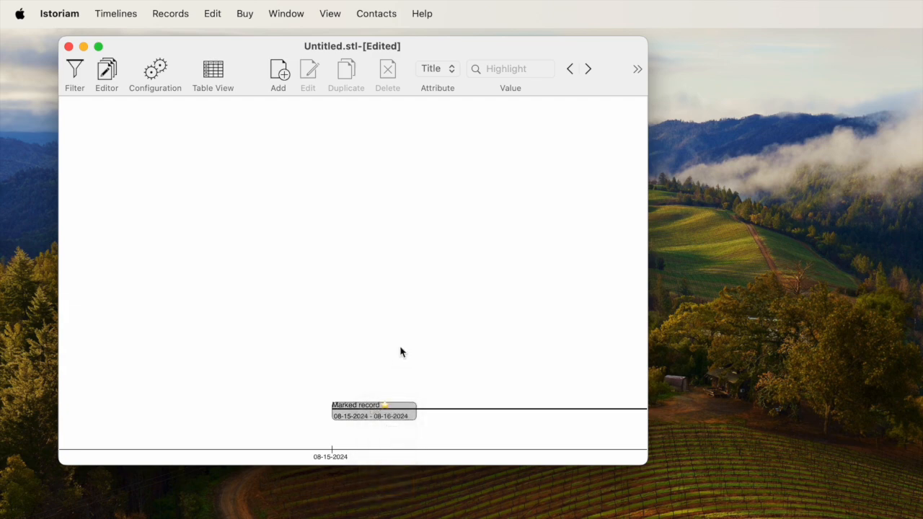
right_click(357, 408)
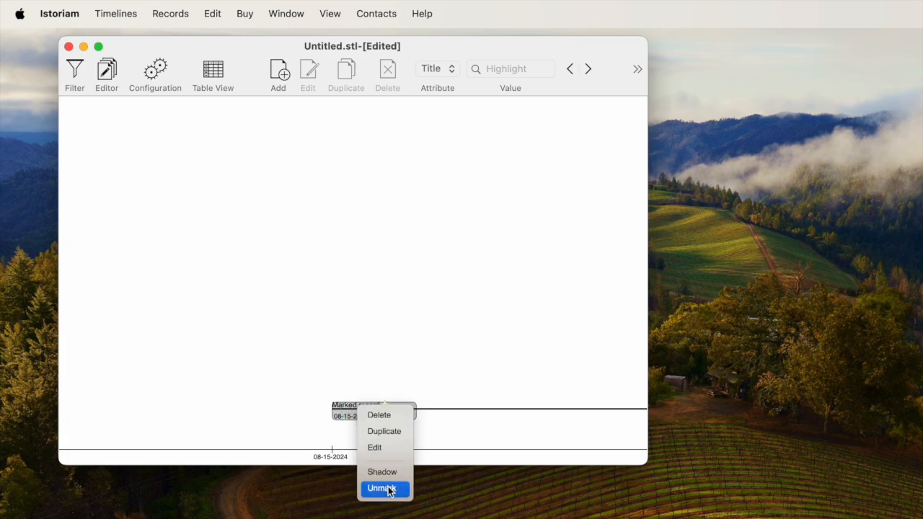
click(375, 357)
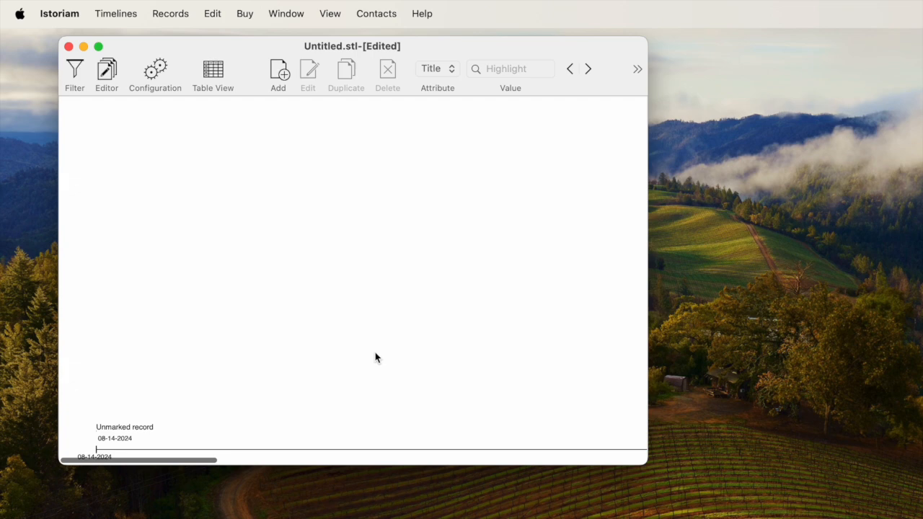
Open the list of marked records, go to Marked record on the timeline from it, and close the list
click(286, 13)
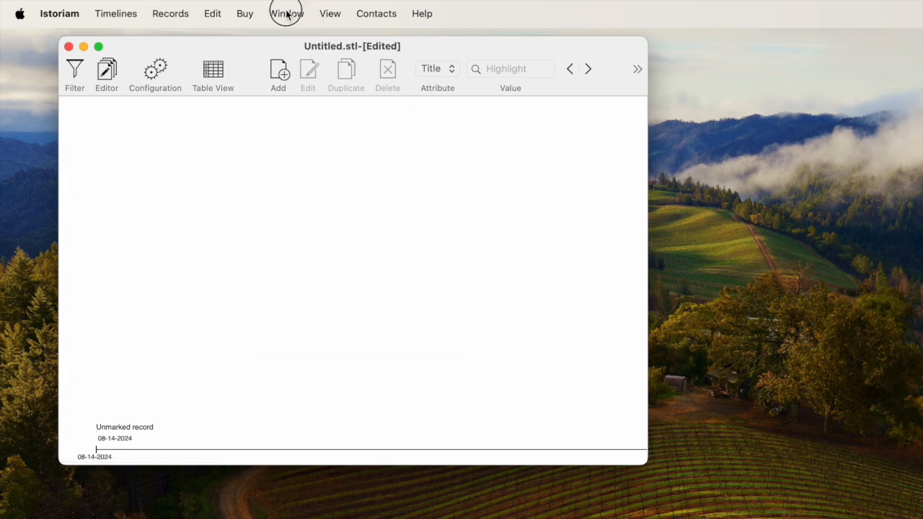
click(302, 278)
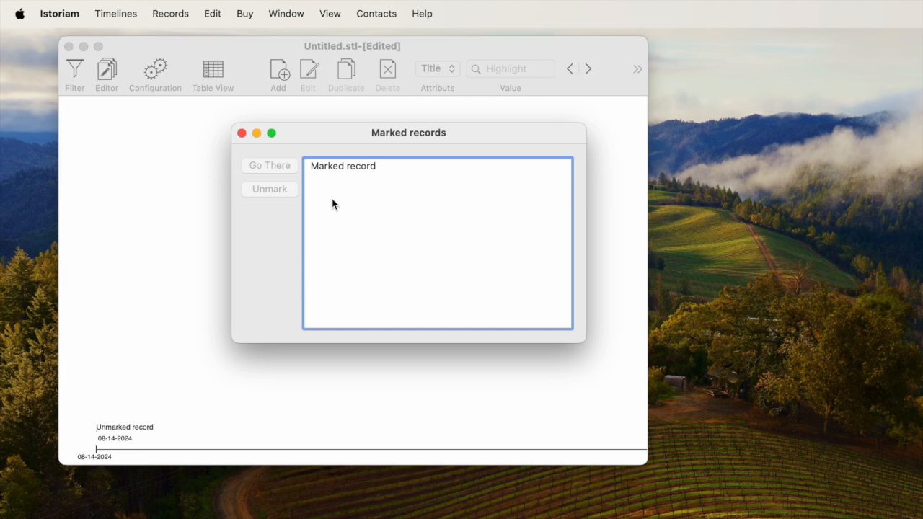
click(333, 167)
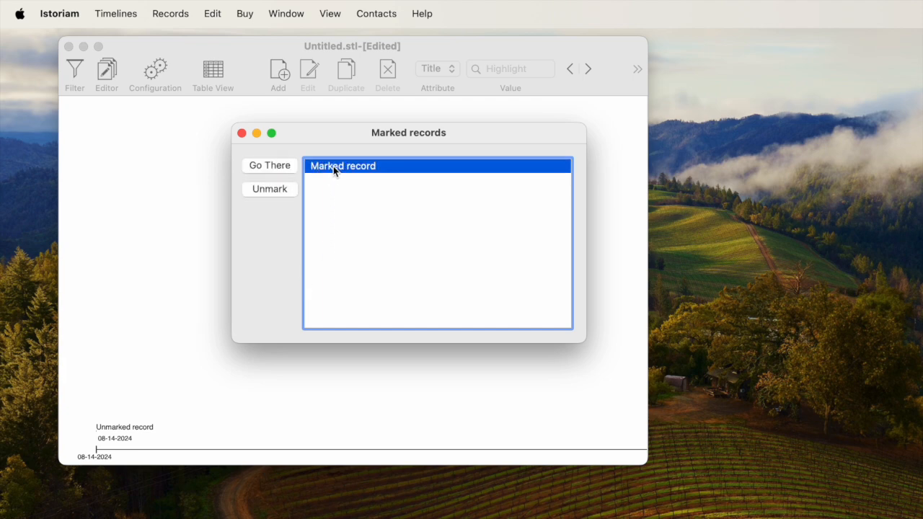
click(274, 166)
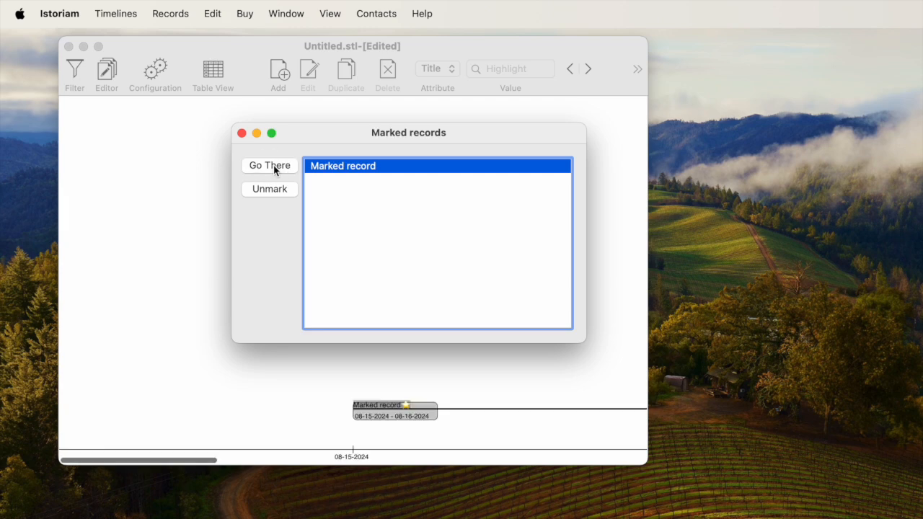
click(242, 132)
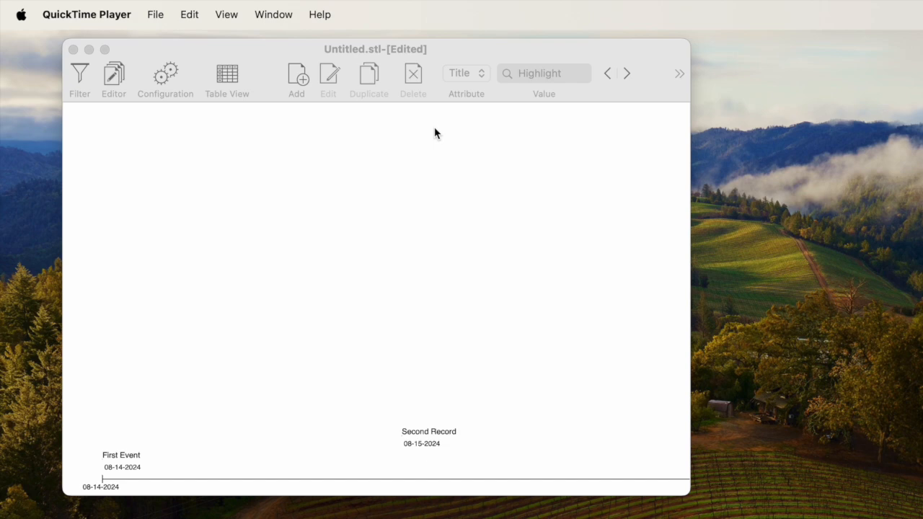
Review the highlight attributes, keep Title, and highlight the timeline records whose title contains "Event"
click(384, 339)
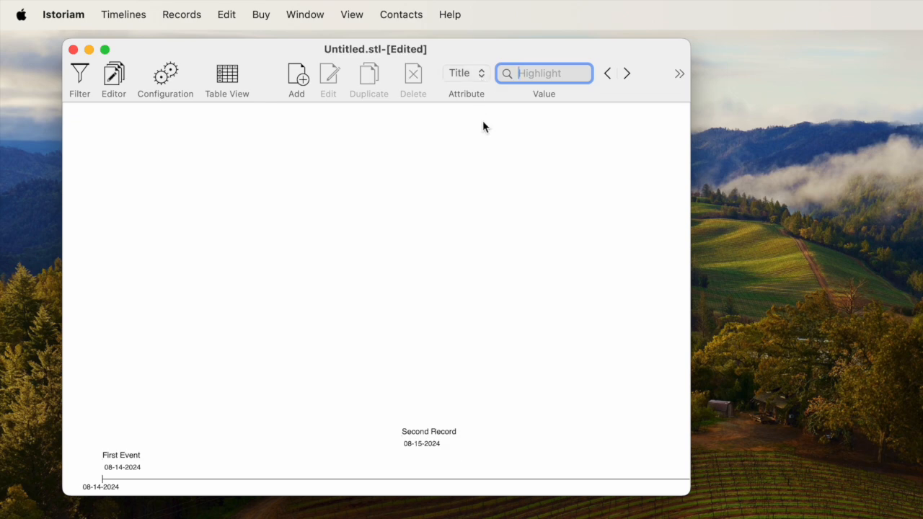
click(481, 74)
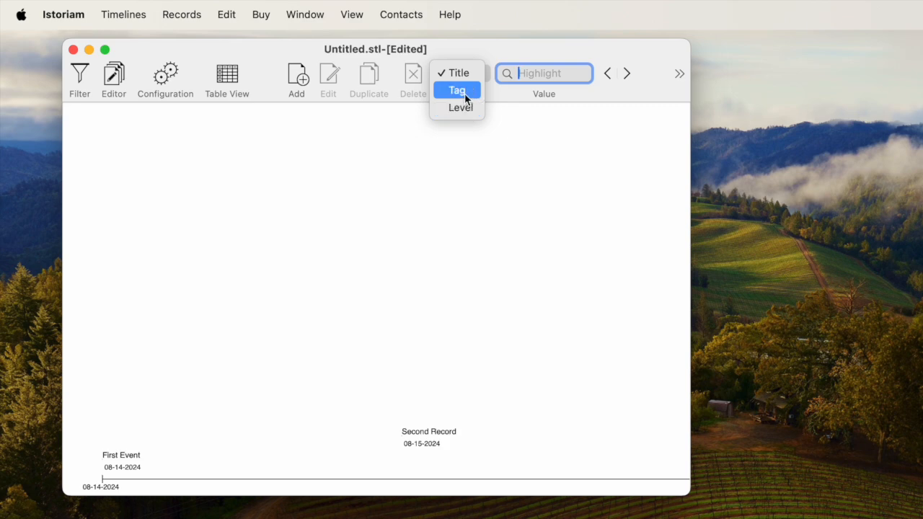
click(444, 198)
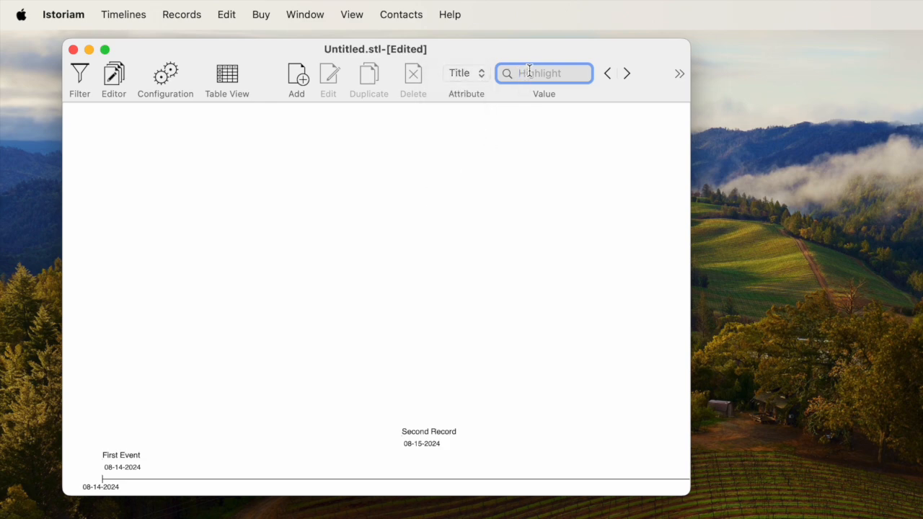
text(Event)
key(Return)
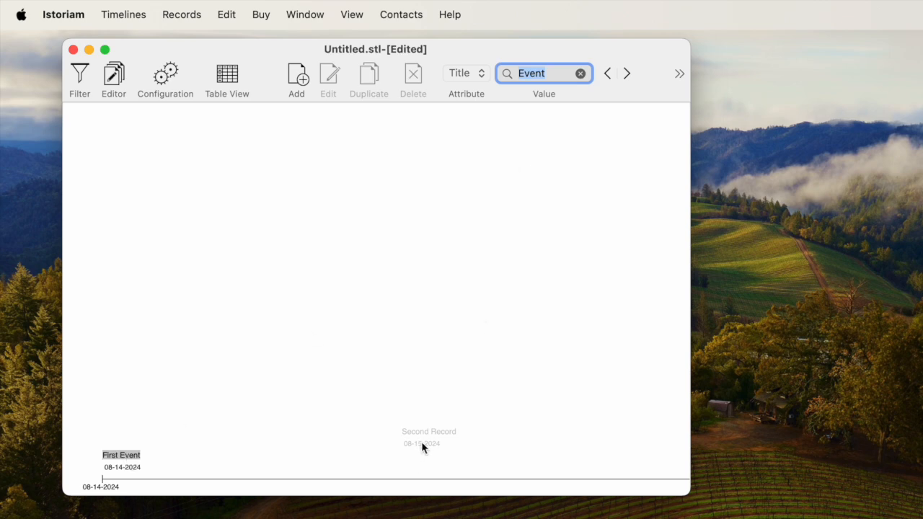
Go to the next highlighted record, return to the previous one, and clear the highlight value
click(627, 74)
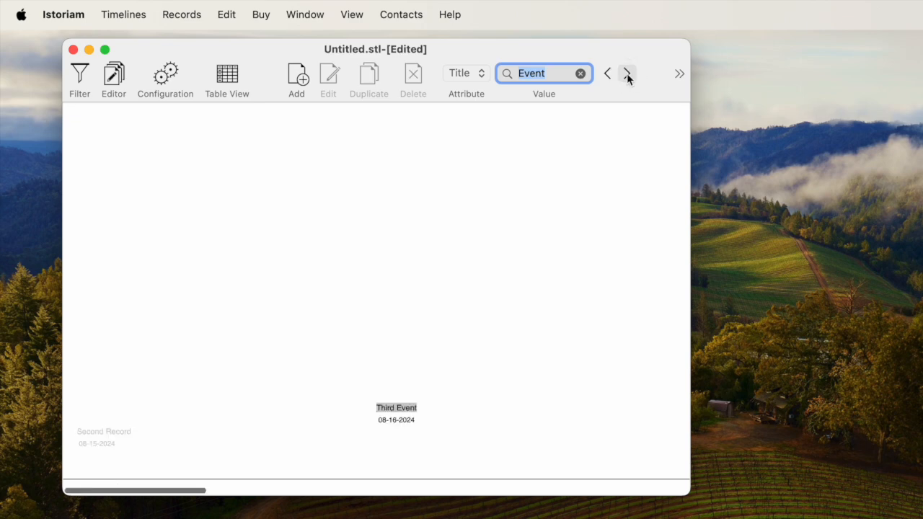
click(607, 73)
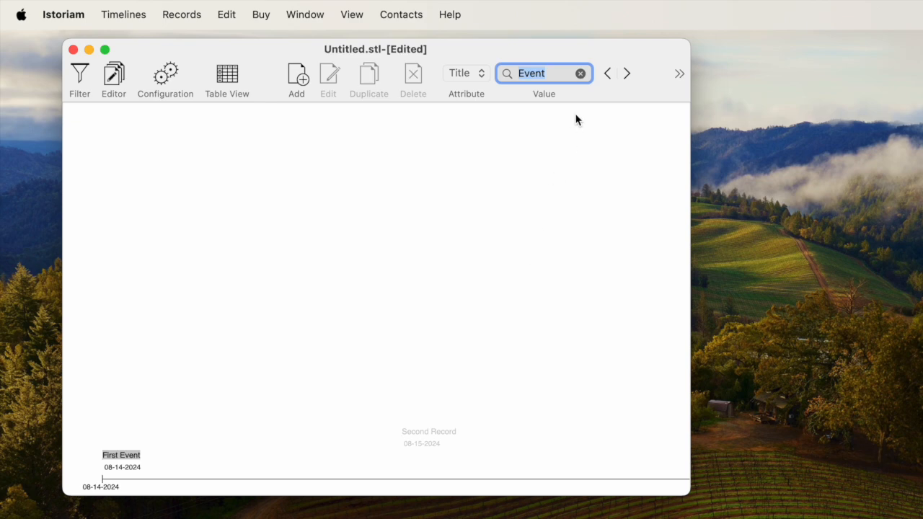
click(580, 74)
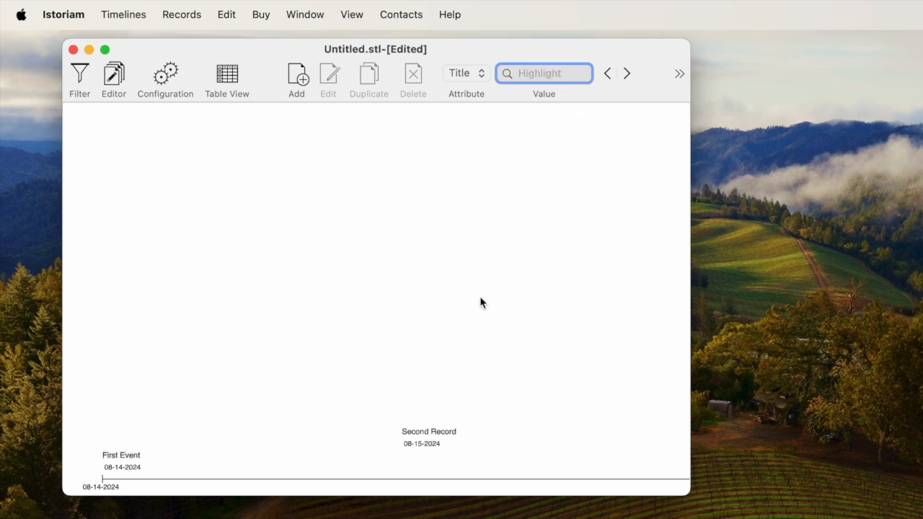